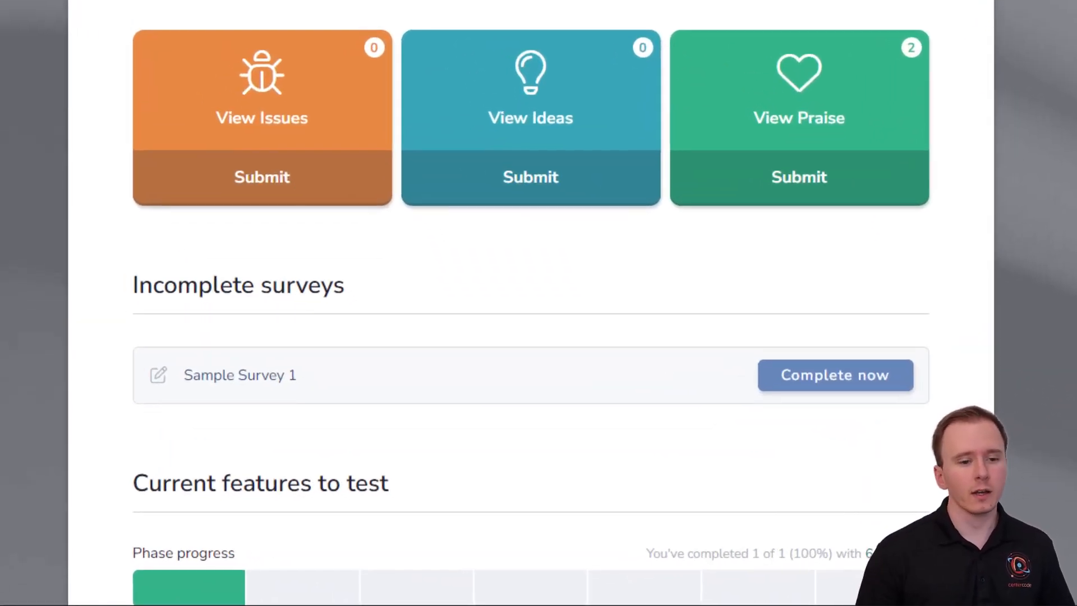
Step: Open Sample Survey 1 to complete it and answer the first two choice questions with "Like this one" and "Kiwis"
left_click(832, 385)
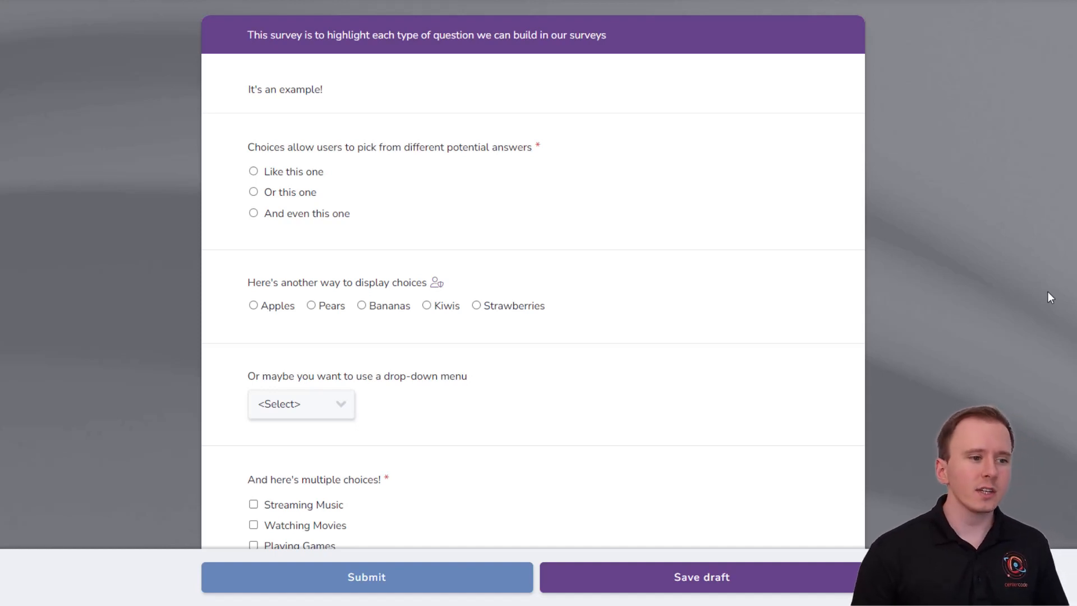
scroll(1048, 292, "down", 1)
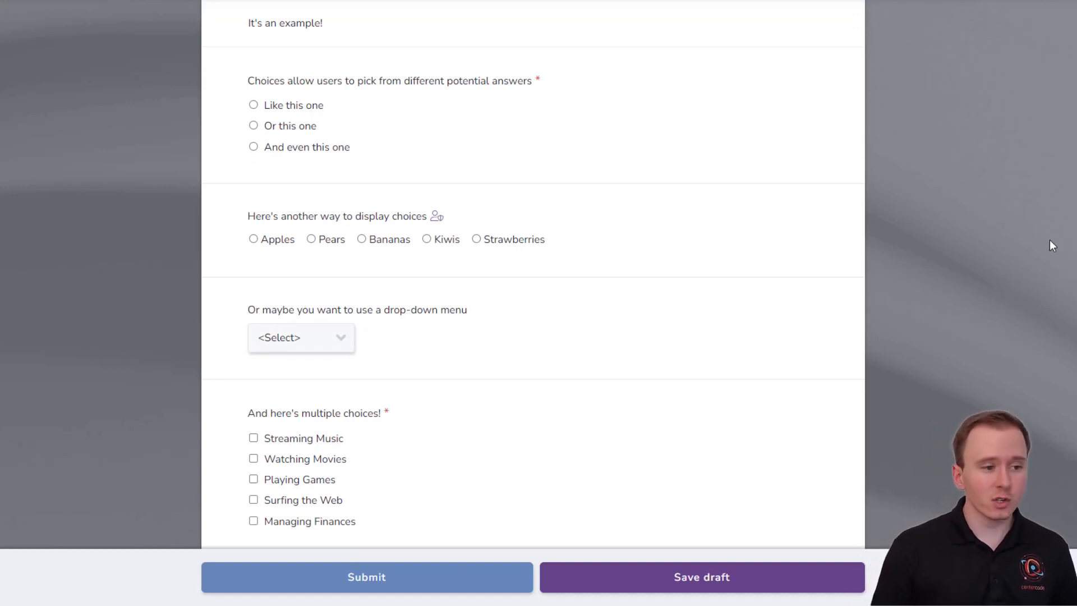
left_click(290, 106)
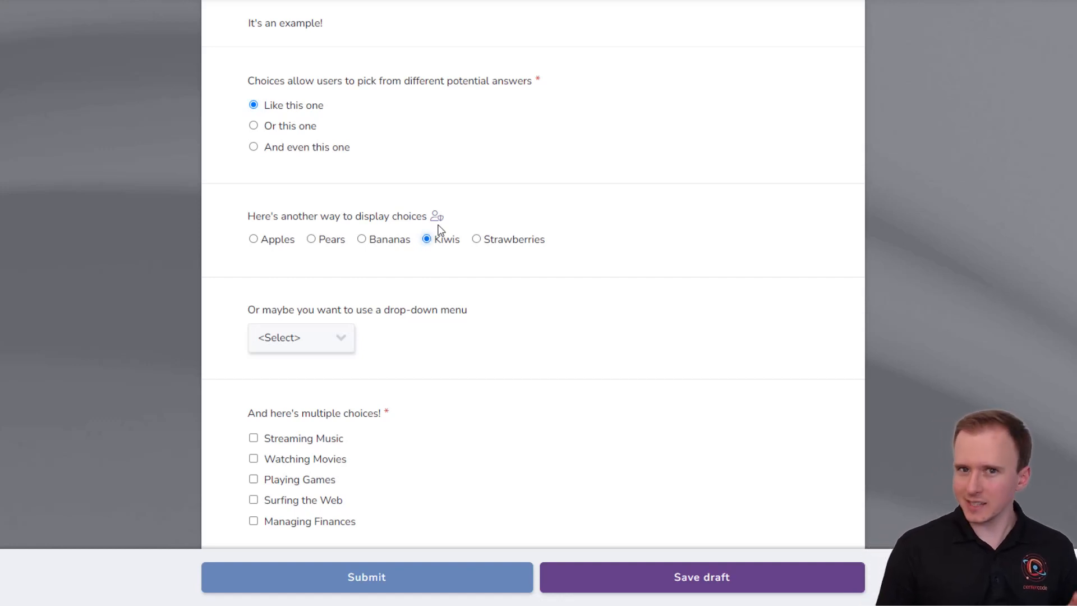
Step: Choose "The other way" for the drop-down question and select "Streaming Music" in the multiple-choice question
scroll(750, 240, "down", 1)
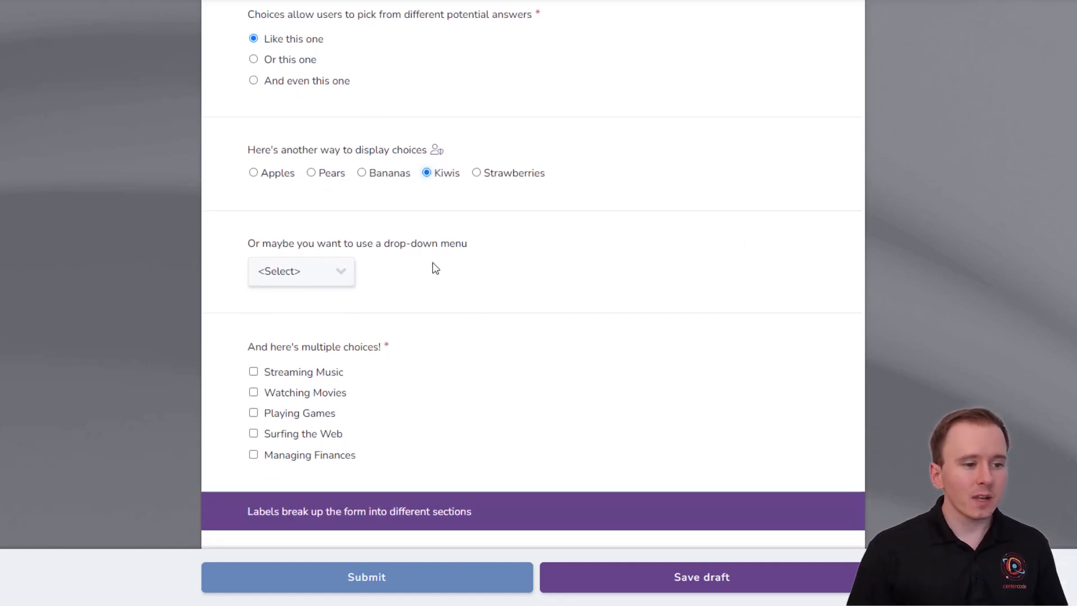
left_click(318, 272)
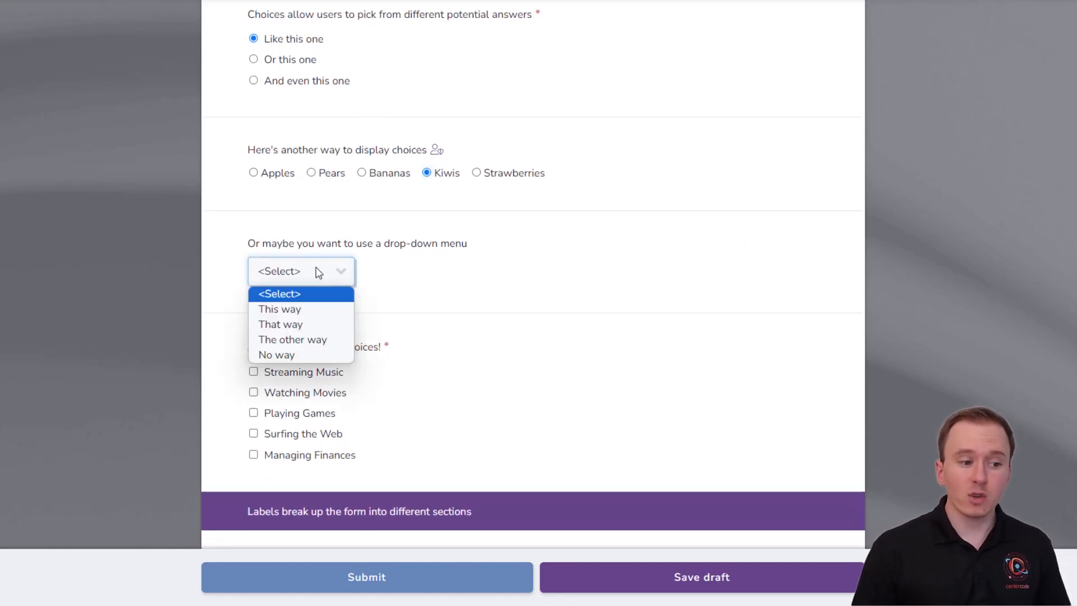
left_click(306, 340)
scroll(936, 230, "down", 2)
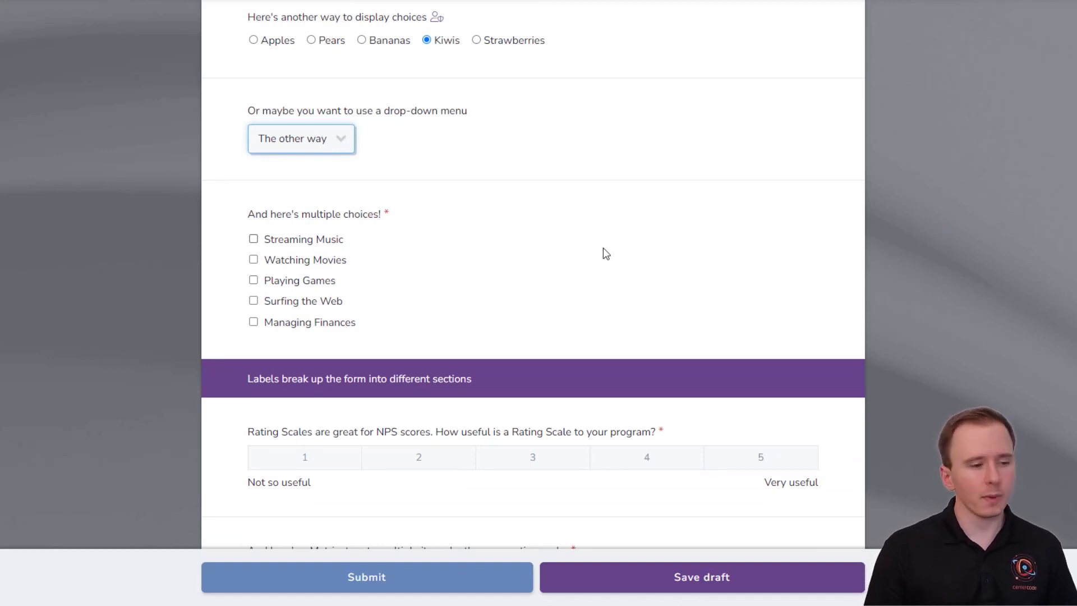
left_click(331, 239)
Step: Rate the usefulness of a Rating Scale as 5
scroll(964, 212, "down", 1)
scroll(967, 212, "down", 2)
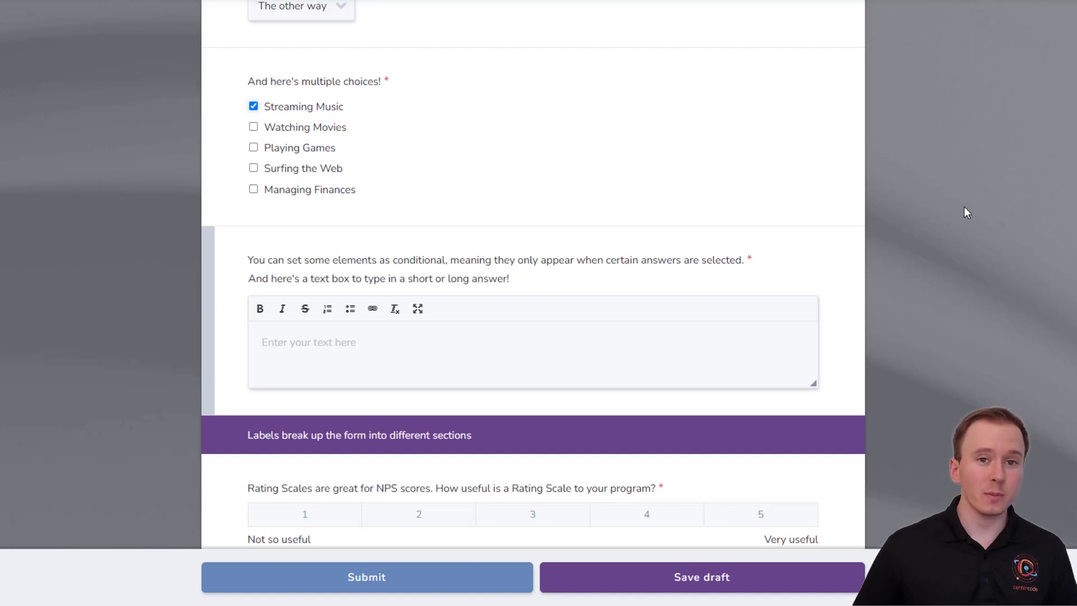
scroll(968, 202, "down", 5)
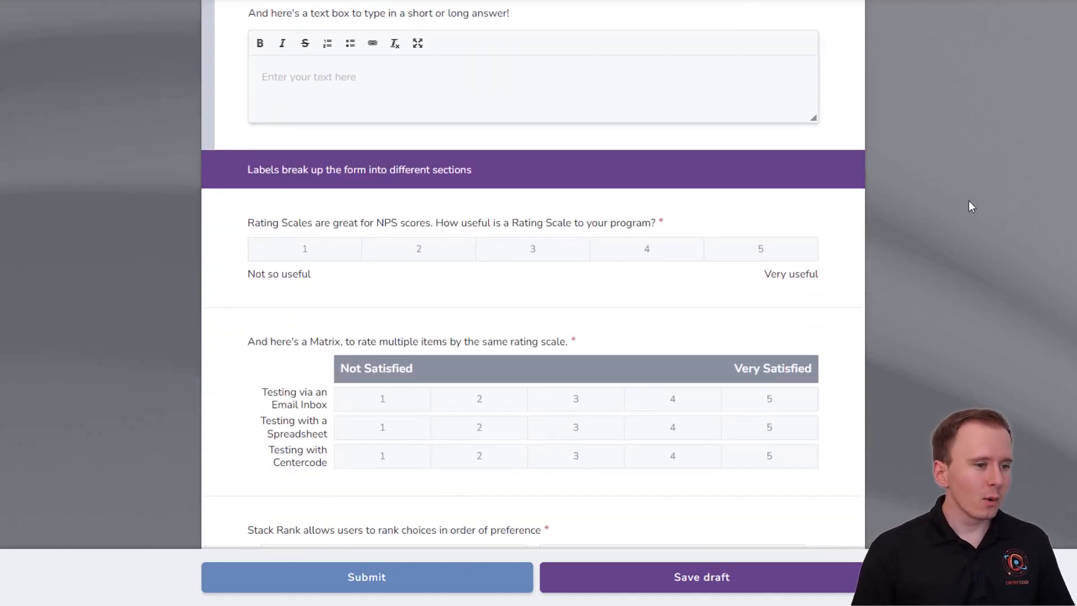
scroll(972, 202, "down", 1)
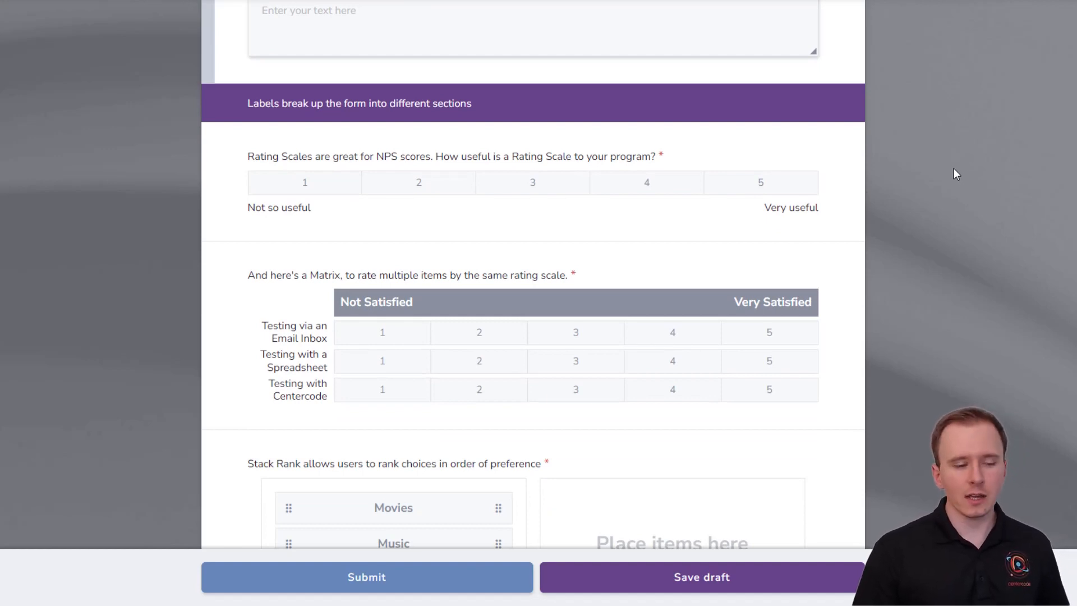
left_click(780, 188)
Step: Rate the matrix items: 1 for Testing via an Email Inbox, 1 for Testing with a Spreadsheet, and 5 for Testing with Centercode
scroll(965, 176, "down", 1)
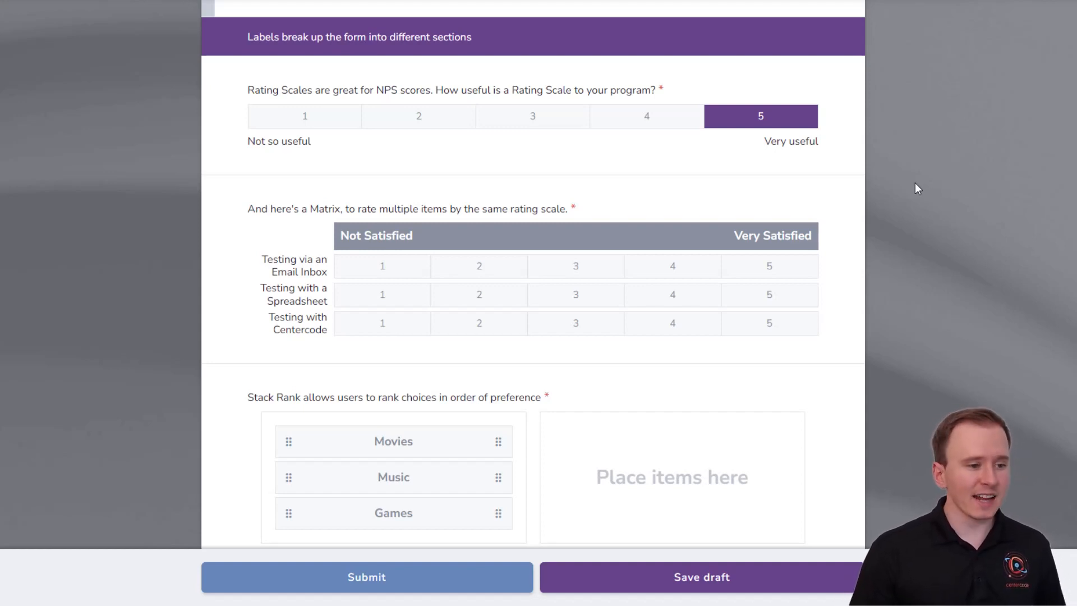
left_click(387, 268)
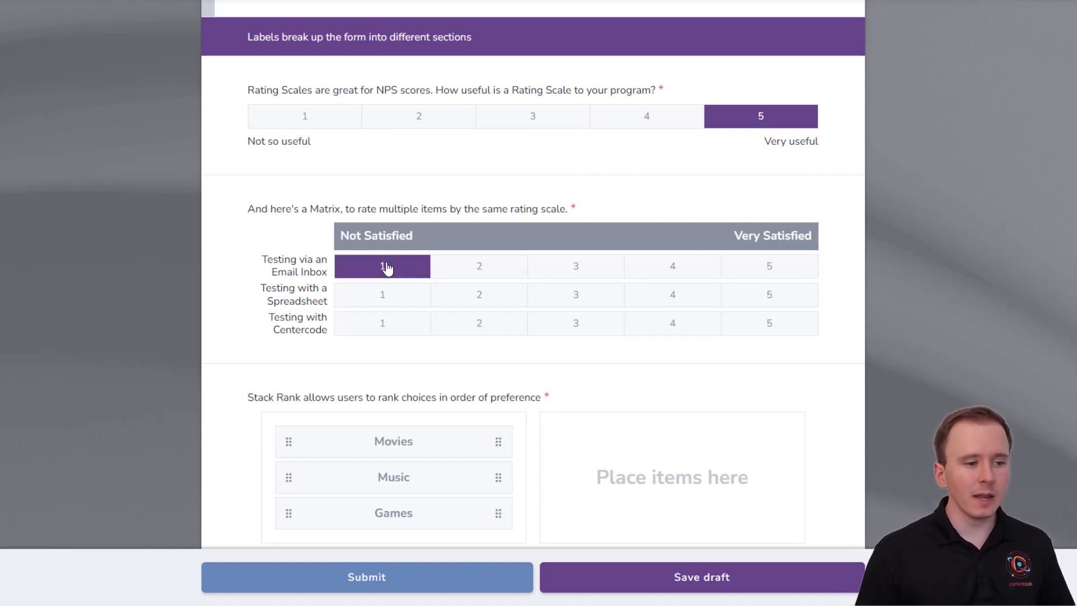
left_click(385, 299)
left_click(773, 328)
Step: Rank all the Stack Rank items in the order Music, Movies, Games
scroll(958, 259, "down", 4)
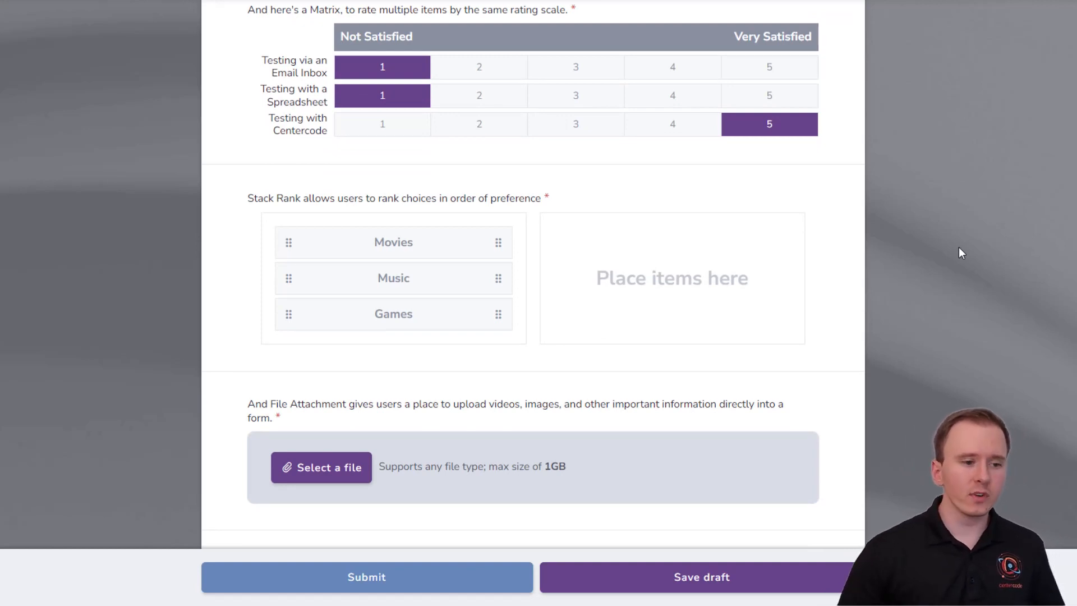
left_click_drag(434, 277, 644, 247)
left_click_drag(401, 240, 630, 272)
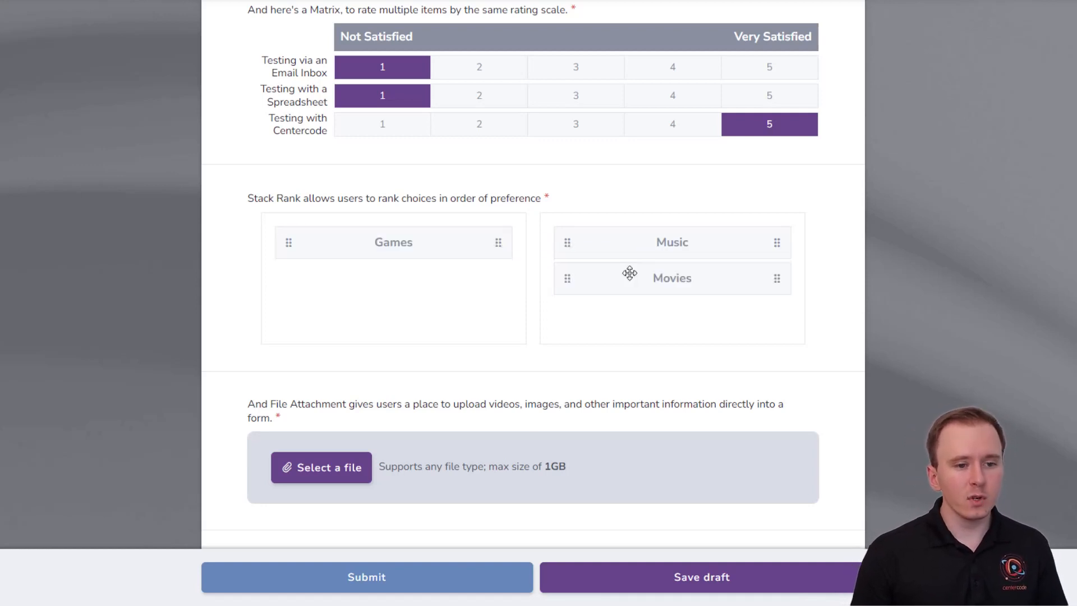
left_click_drag(413, 238, 617, 313)
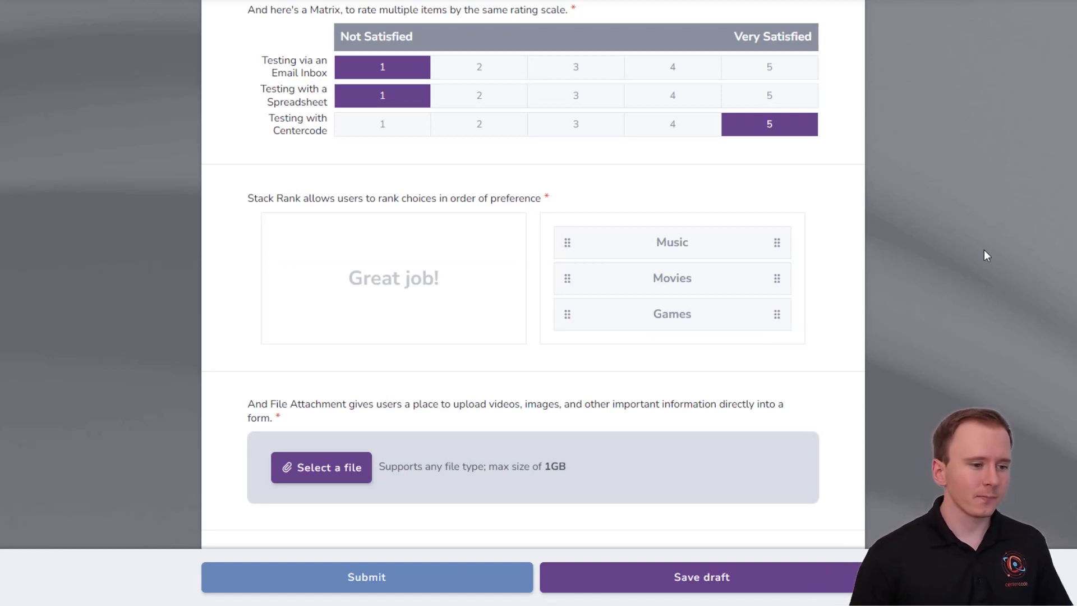
Step: Choose a date in the survey's Date/time question and close its picker
scroll(984, 250, "down", 3)
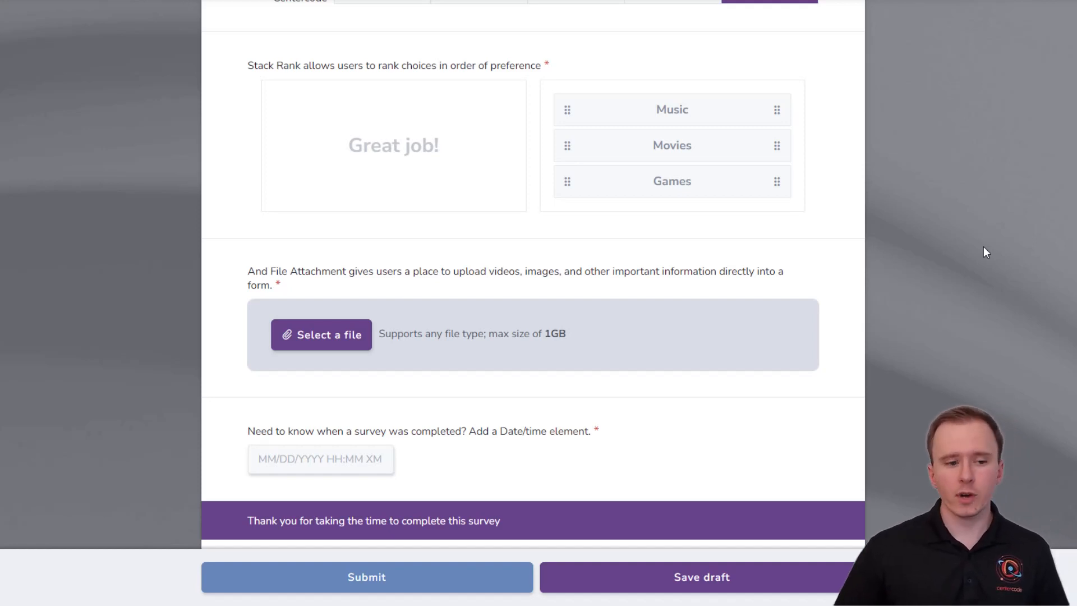
scroll(983, 248, "down", 2)
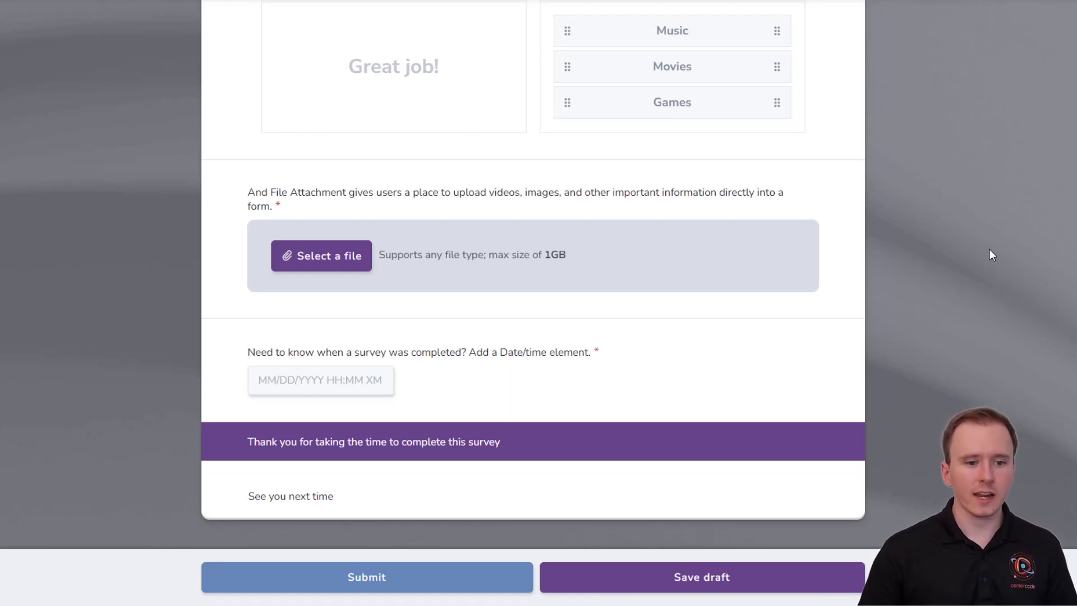
left_click(370, 380)
left_click(320, 299)
left_click(781, 368)
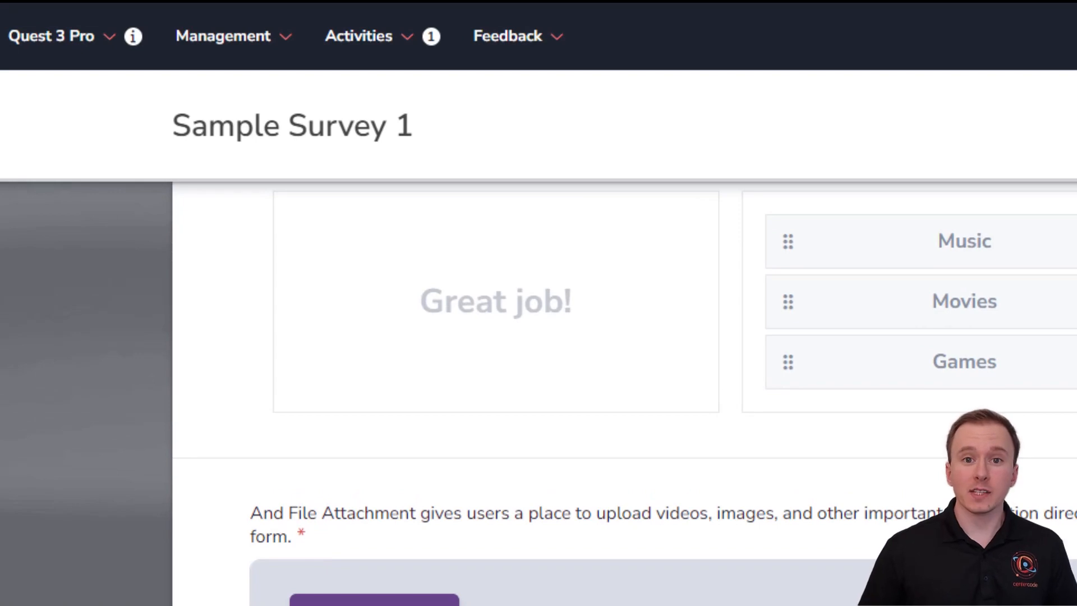
Step: Go to the project's survey management list and open the sample survey's form for editing
left_click(194, 52)
mouse_move(207, 321)
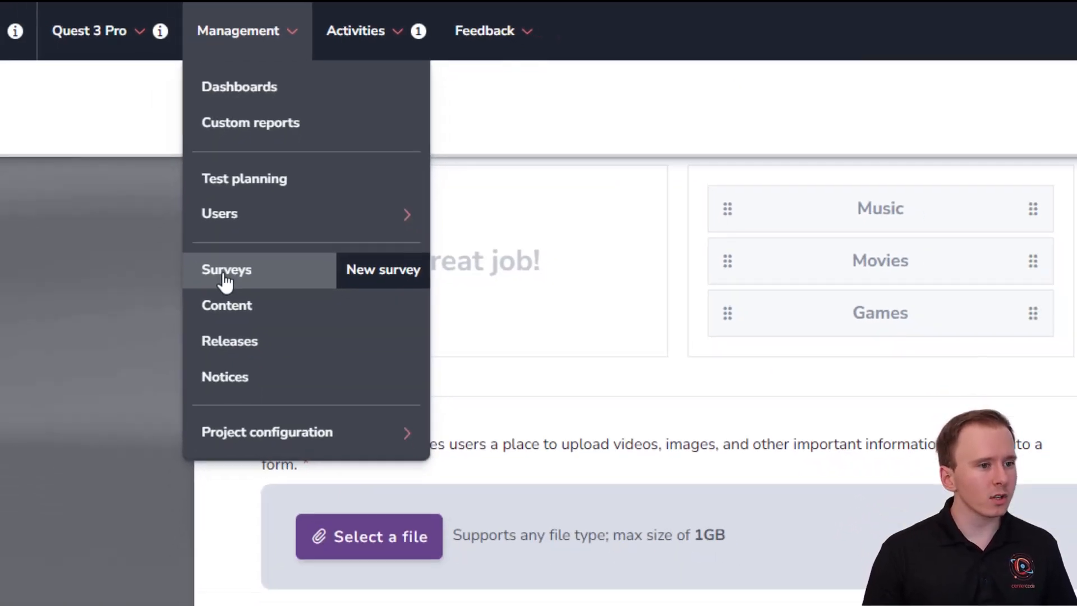
left_click(207, 322)
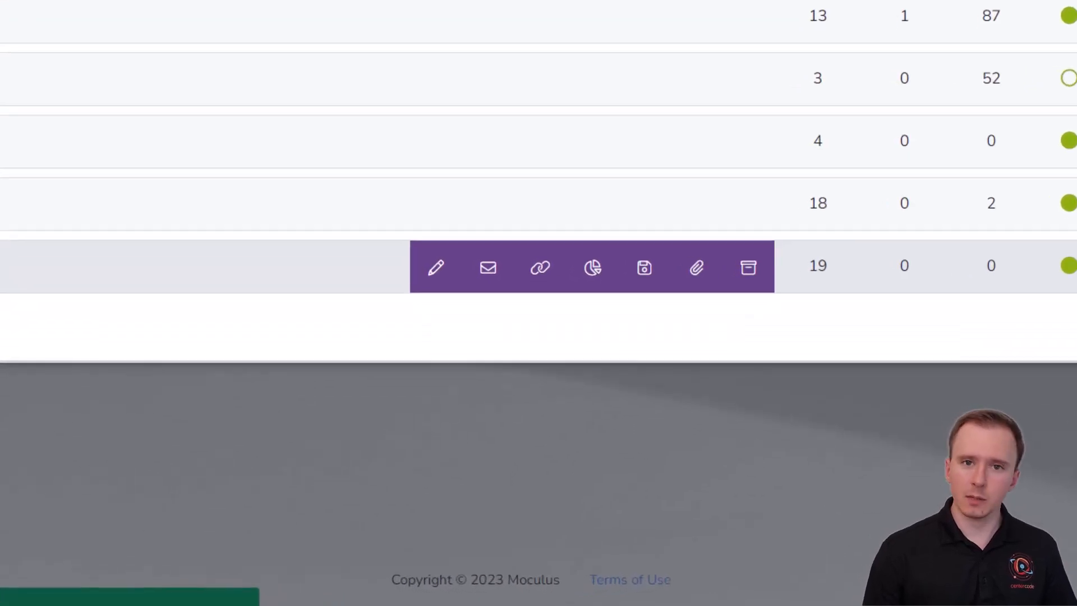
left_click(71, 400)
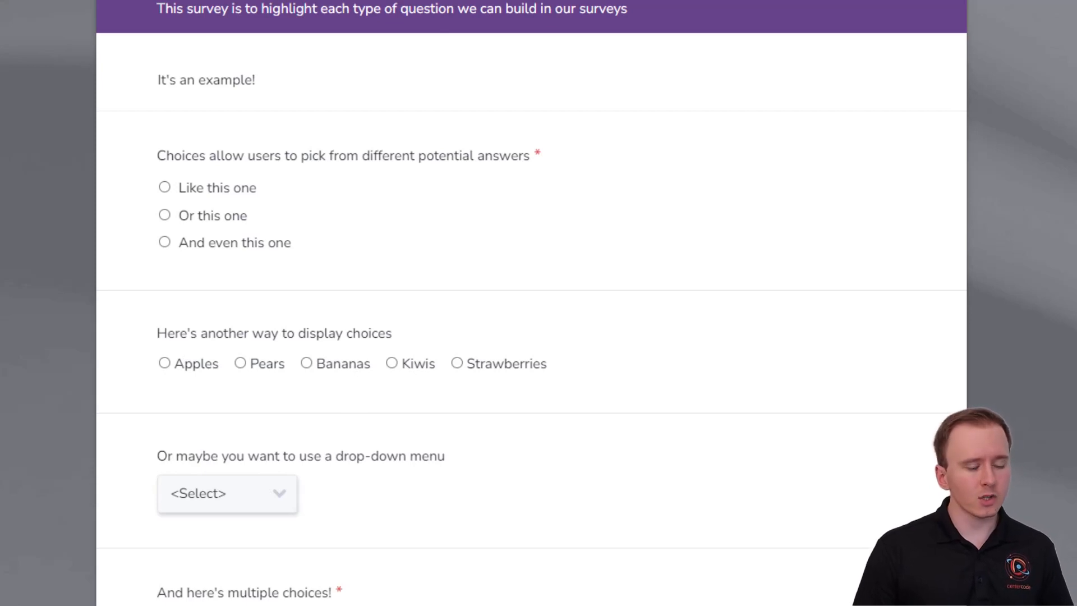
mouse_move(837, 231)
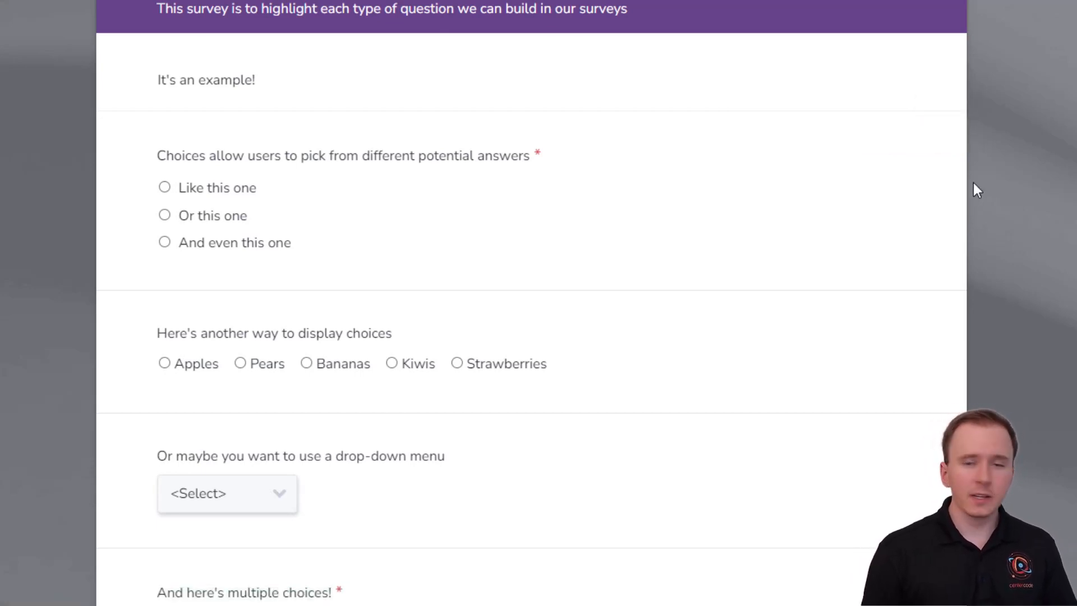
Step: Open the "Choices allow users to pick from different potential answers" element for editing and view its display type options
left_click(732, 134)
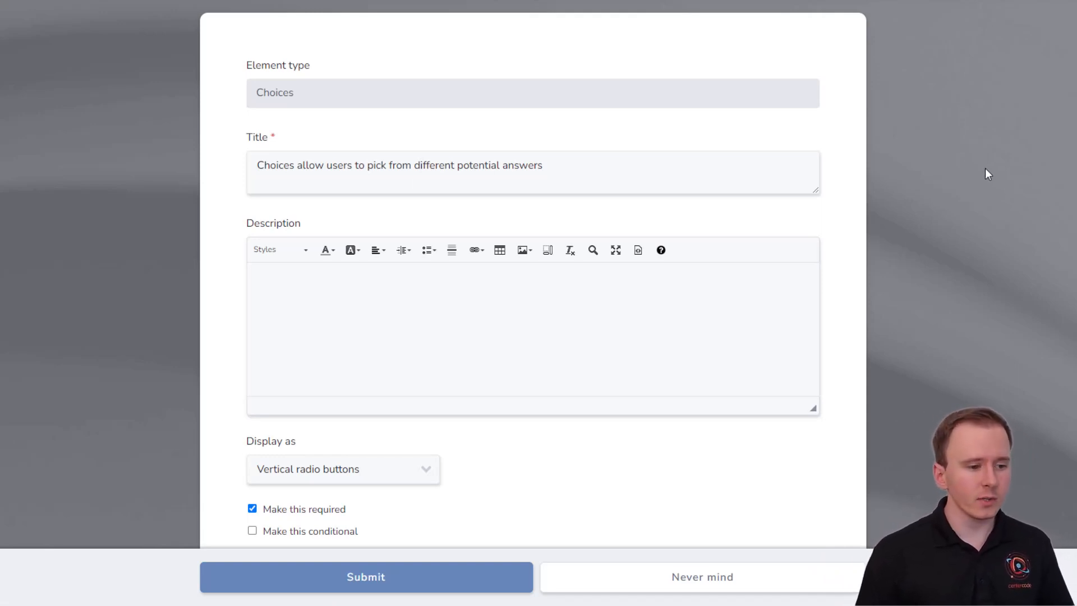
scroll(985, 166, "down", 5)
left_click(423, 210)
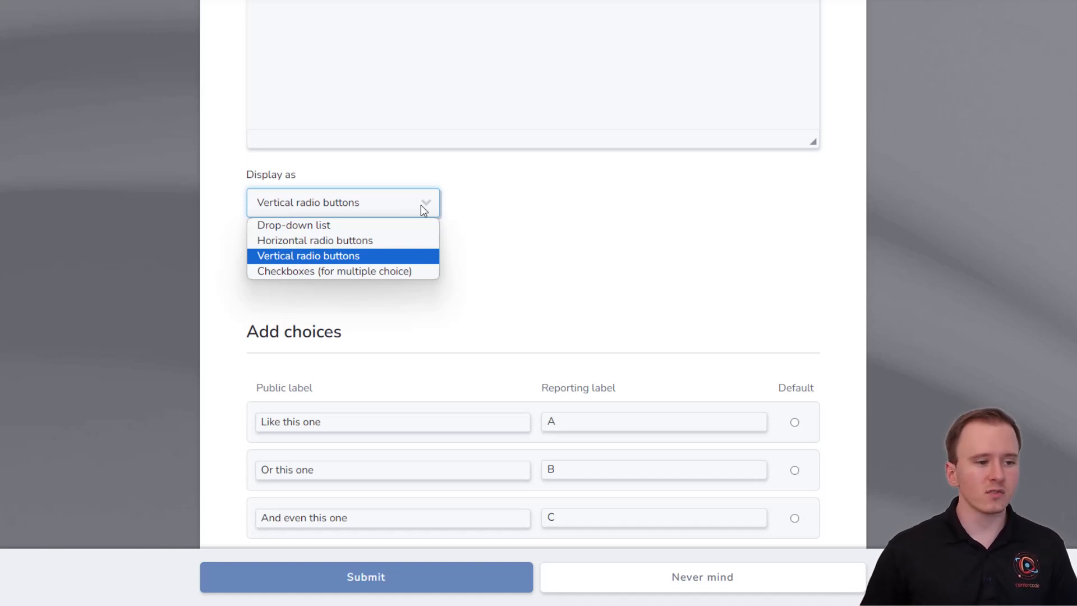
left_click(924, 216)
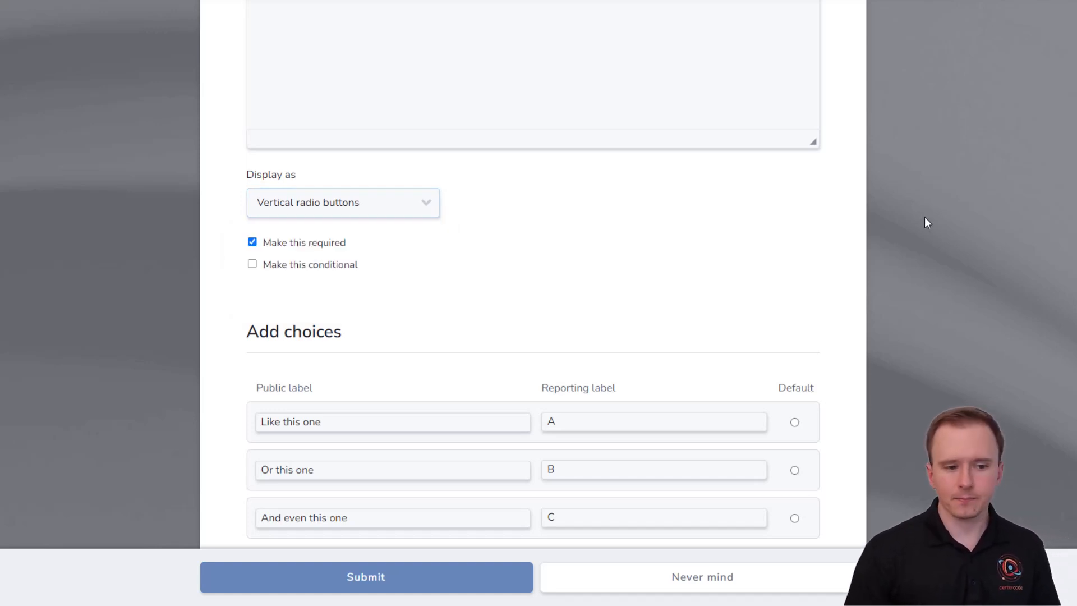
Step: Examine the element's choices with their public and reporting labels, and the field for adding more choices
scroll(924, 217, "down", 3)
scroll(921, 216, "down", 1)
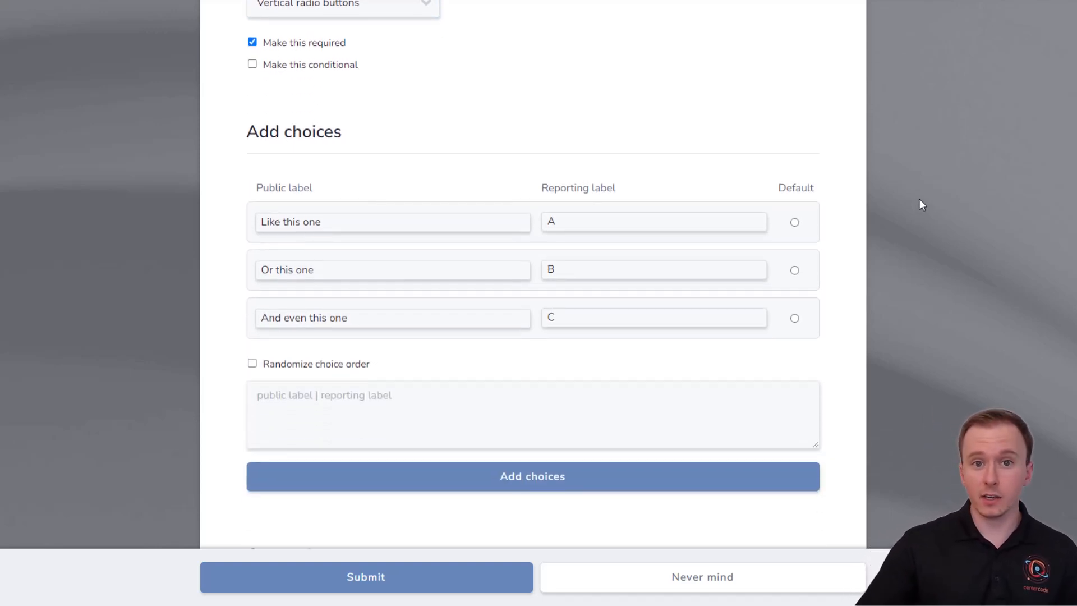
left_click(392, 418)
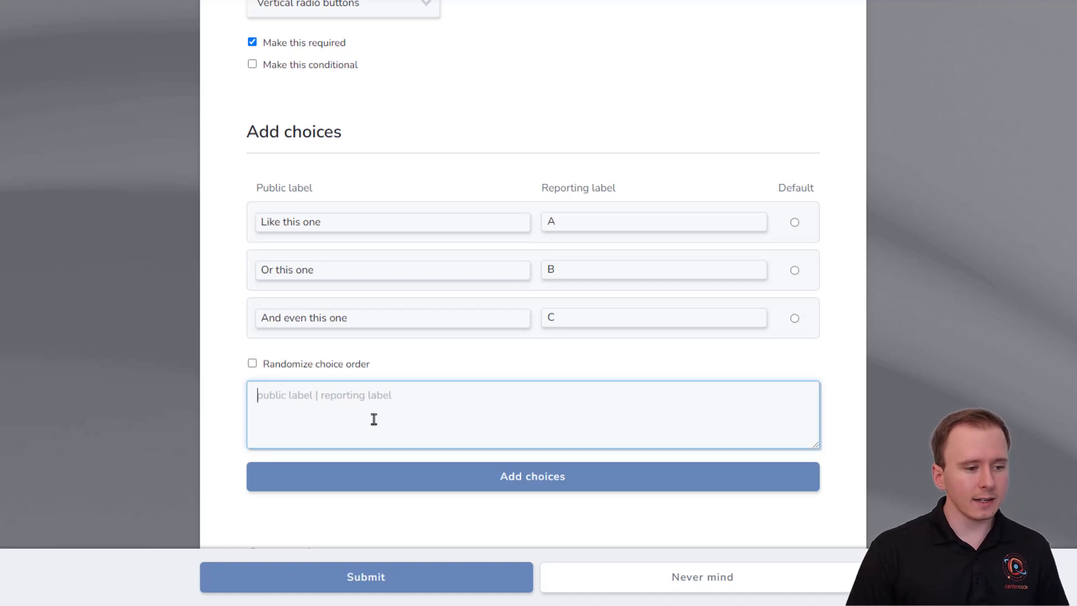
left_click(915, 270)
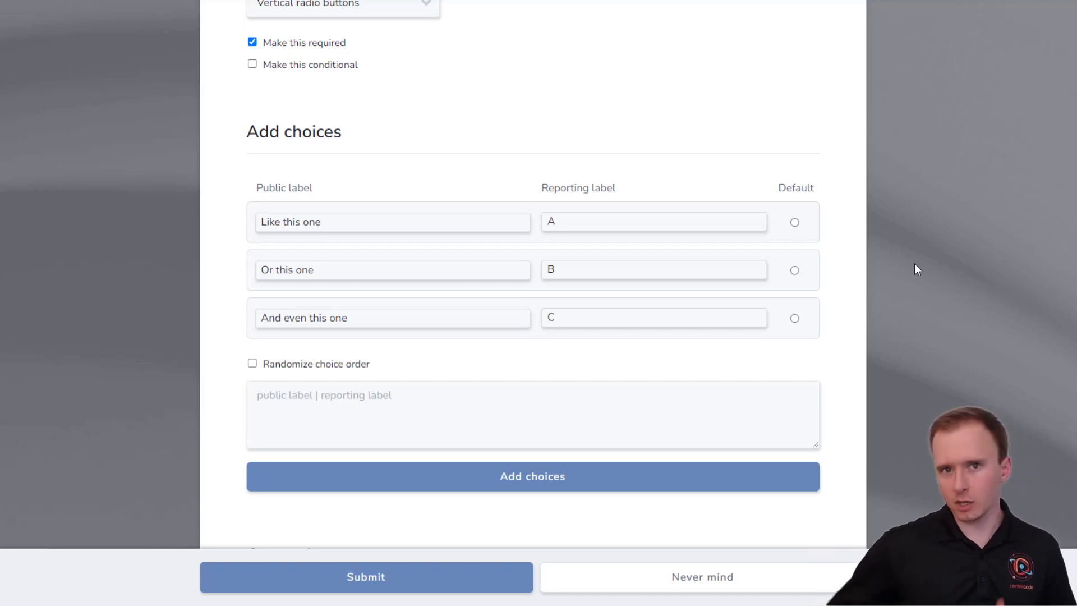
Step: View the available Position and Title style options in the choices element's customization settings
scroll(915, 264, "down", 6)
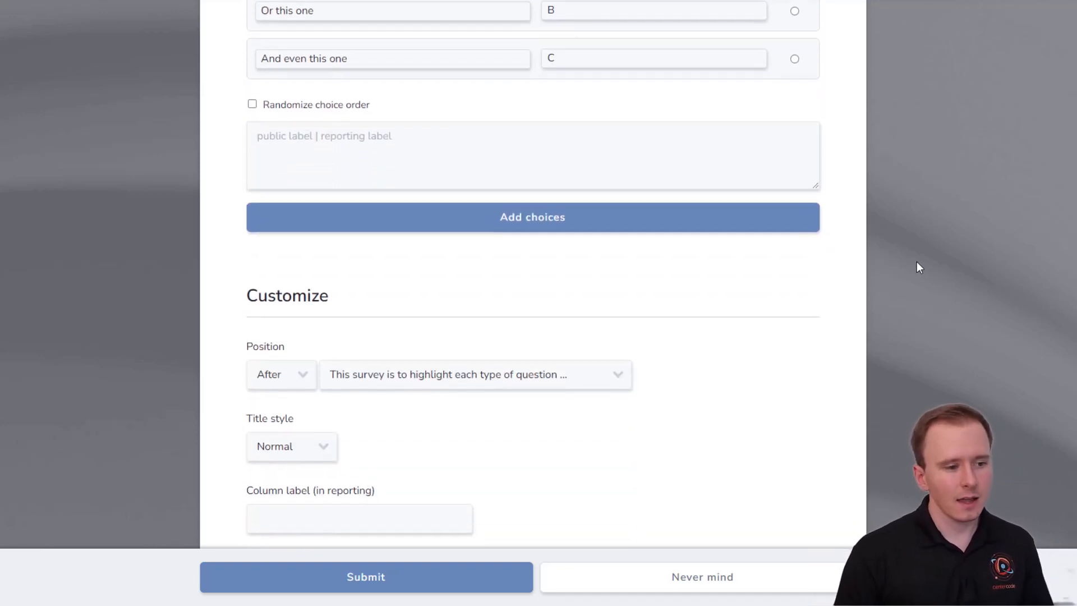
scroll(918, 262, "down", 1)
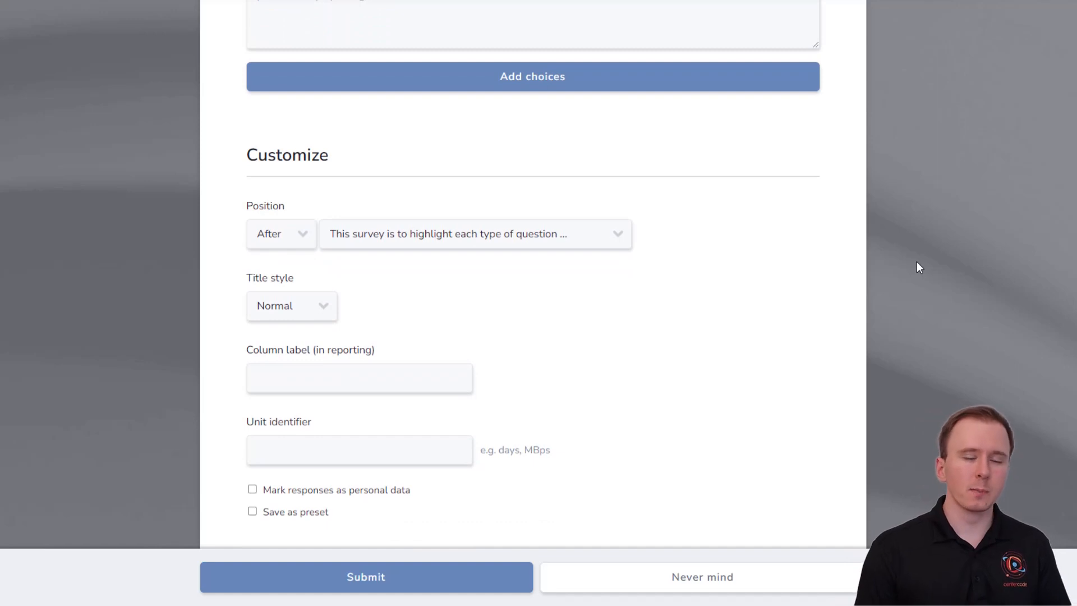
left_click(601, 230)
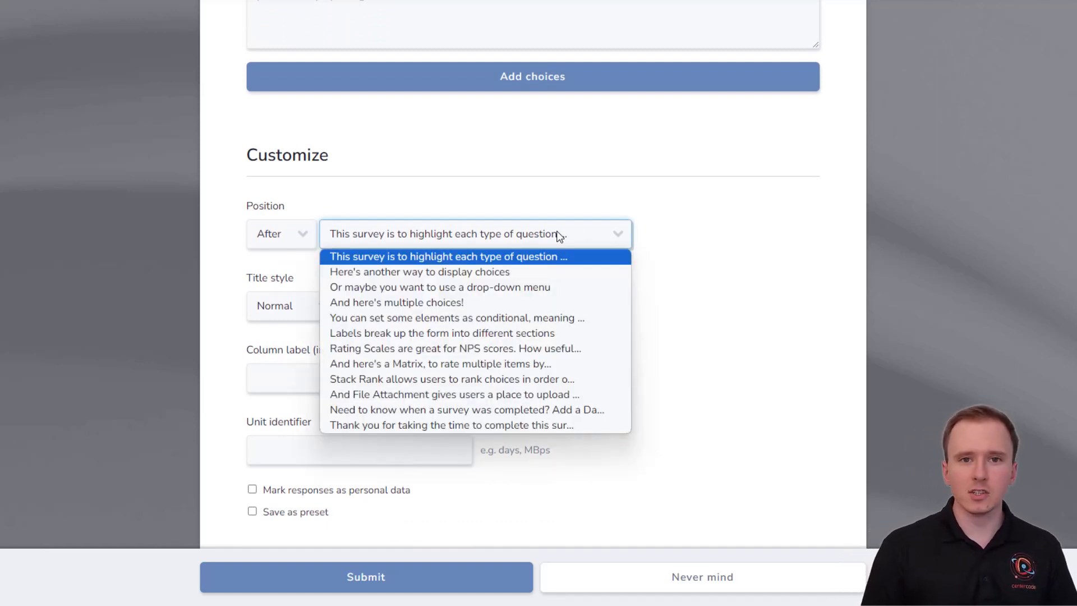
left_click(788, 226)
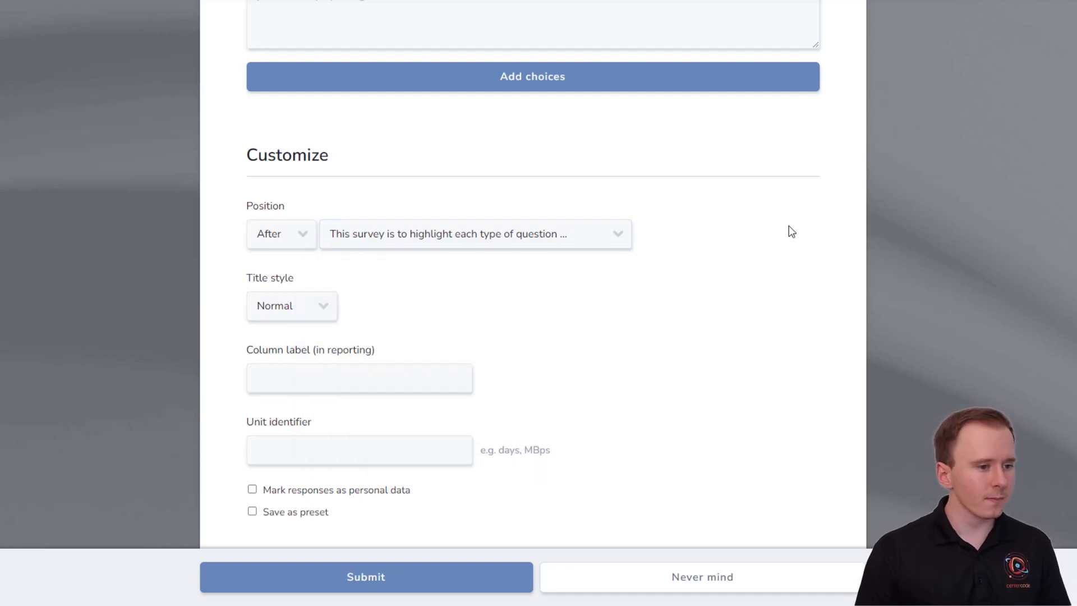
scroll(645, 230, "down", 1)
left_click(308, 250)
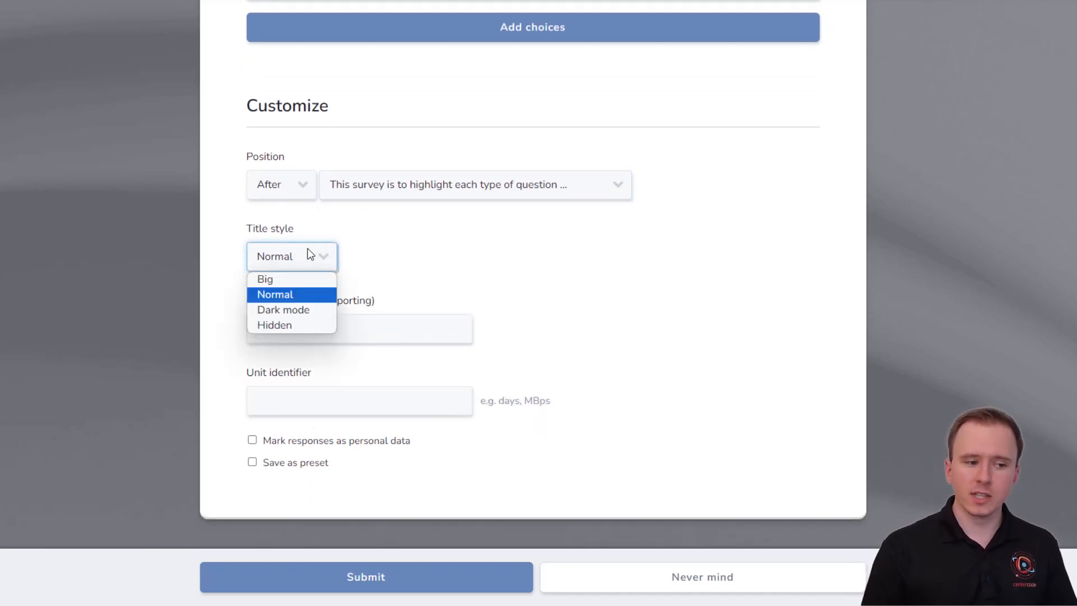
left_click(308, 250)
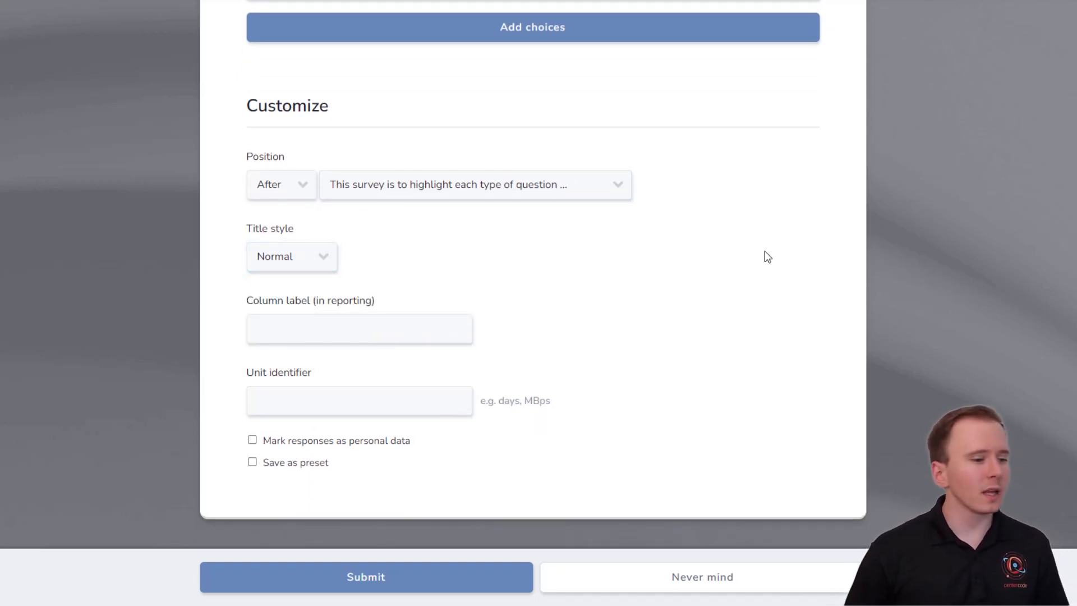